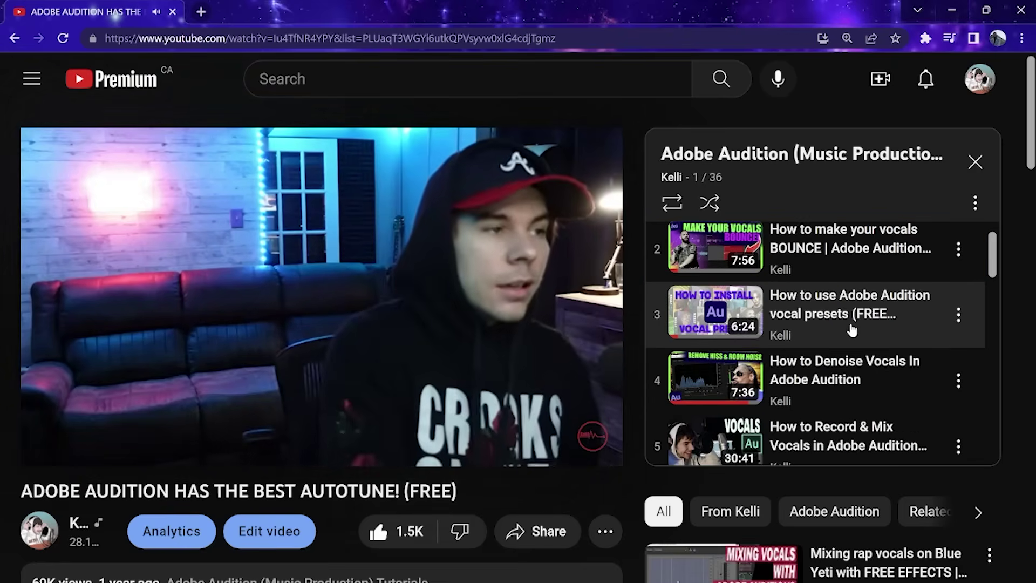
scroll(851, 328, "down", 1)
scroll(850, 328, "down", 1)
scroll(850, 328, "down", 2)
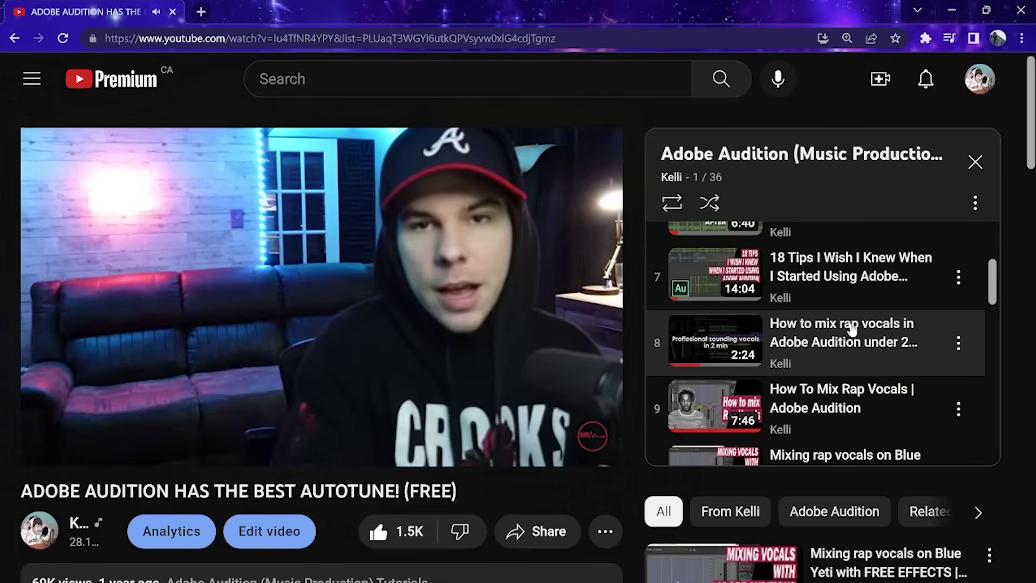
scroll(851, 328, "down", 2)
scroll(851, 331, "down", 1)
scroll(867, 330, "down", 1)
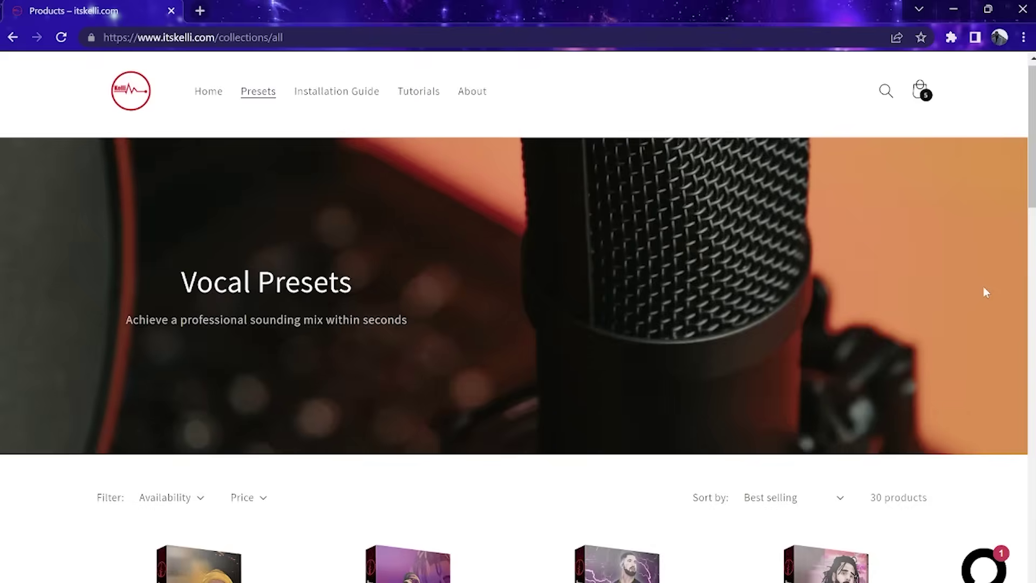
scroll(985, 292, "down", 1)
scroll(985, 292, "down", 3)
scroll(985, 292, "down", 3)
scroll(985, 291, "down", 3)
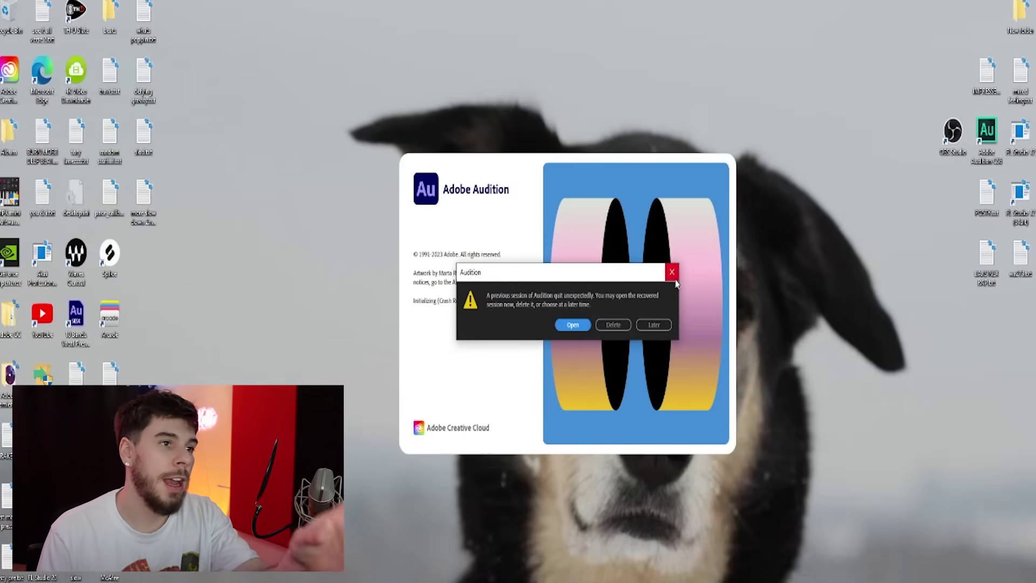
Postpone the session-recovery prompt so Audition opens to an empty workspace
left_click(654, 325)
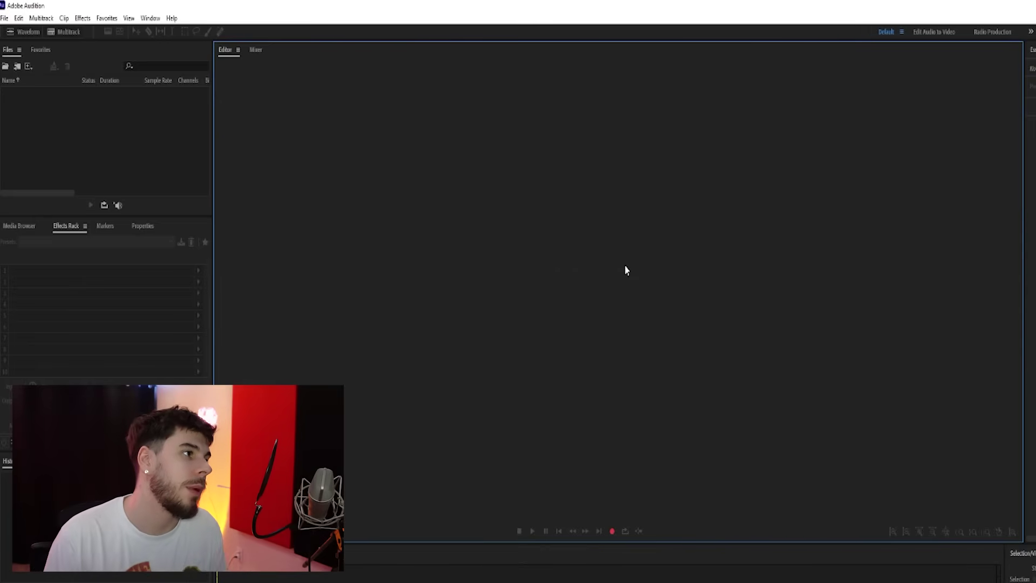
left_click(4, 18)
mouse_move(18, 32)
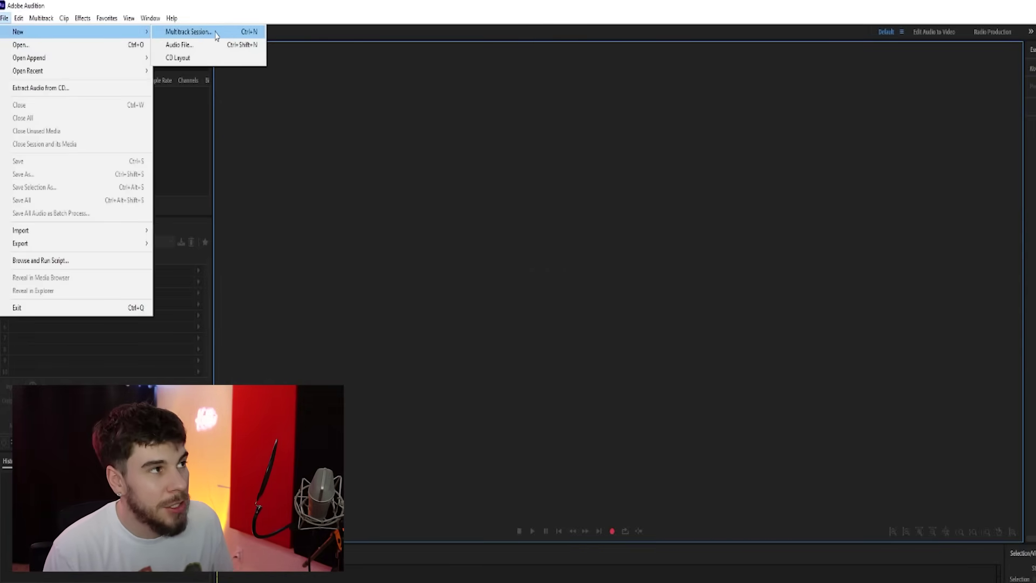
Create a multitrack session named 'adobe quick start' with the default settings
left_click(216, 34)
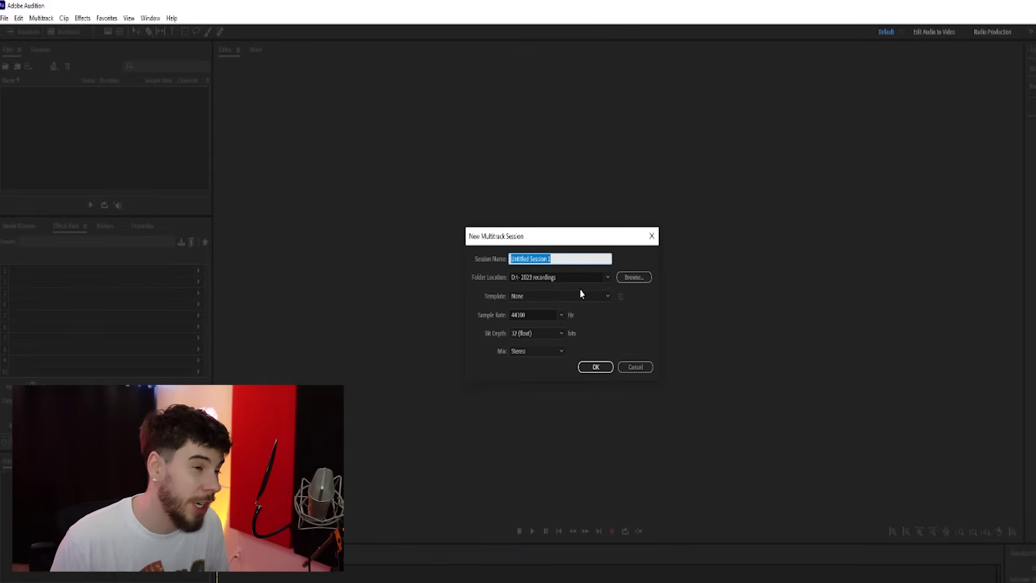
type("adobe quick sta")
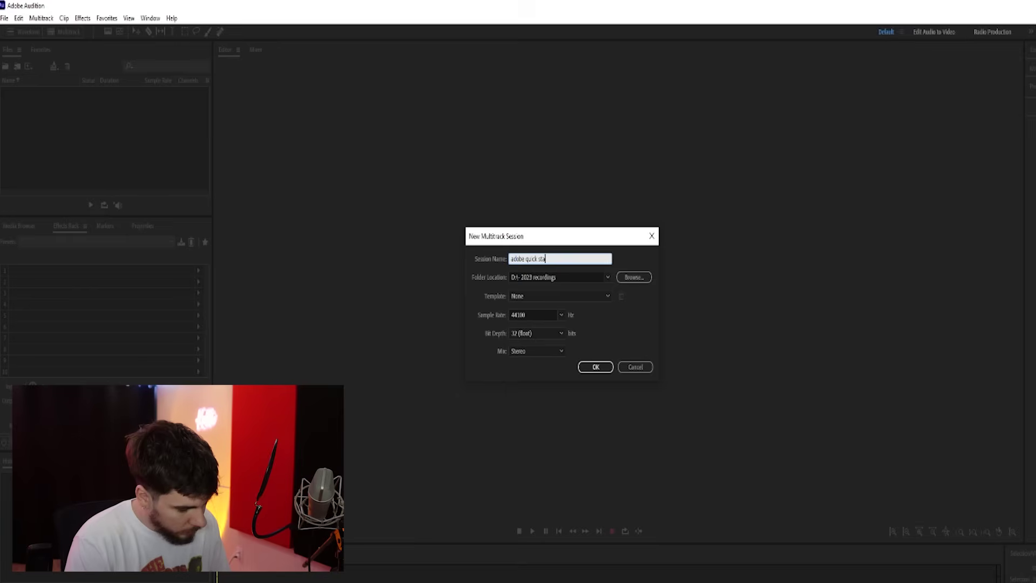
type("rt")
key("Tab")
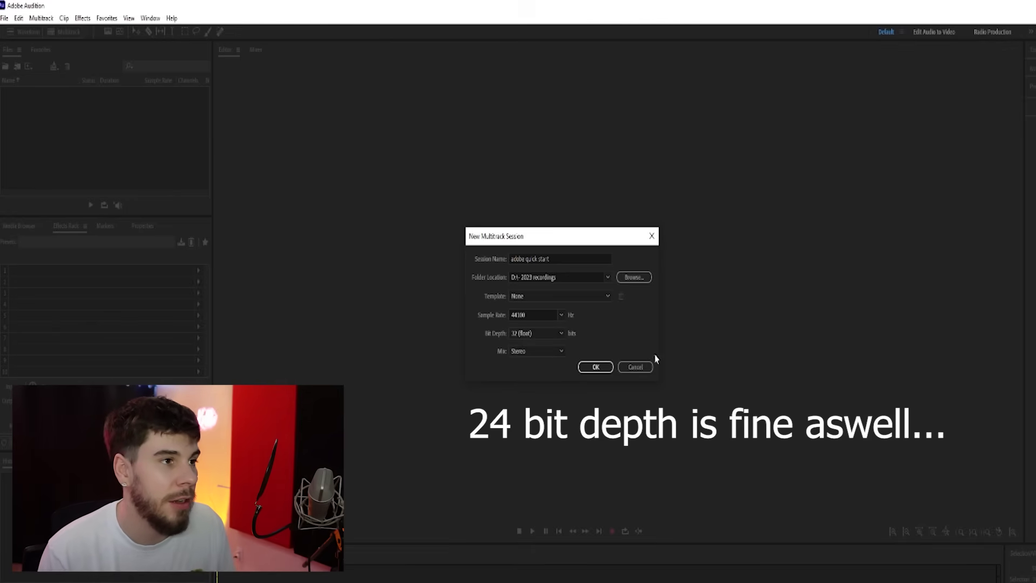
left_click(596, 367)
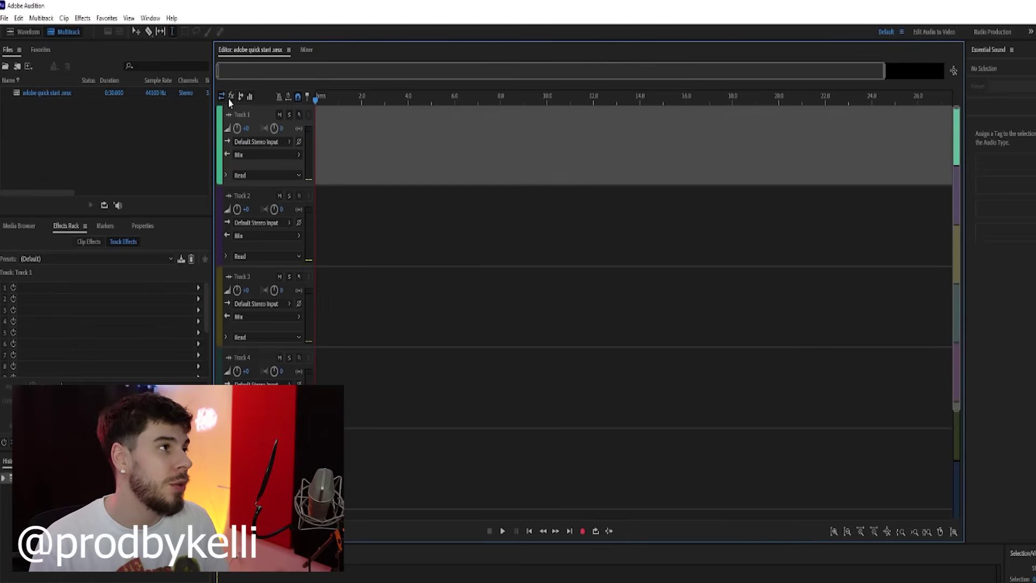
Apply the Classic workspace layout and focus the multitrack editor
left_click(150, 18)
mouse_move(166, 32)
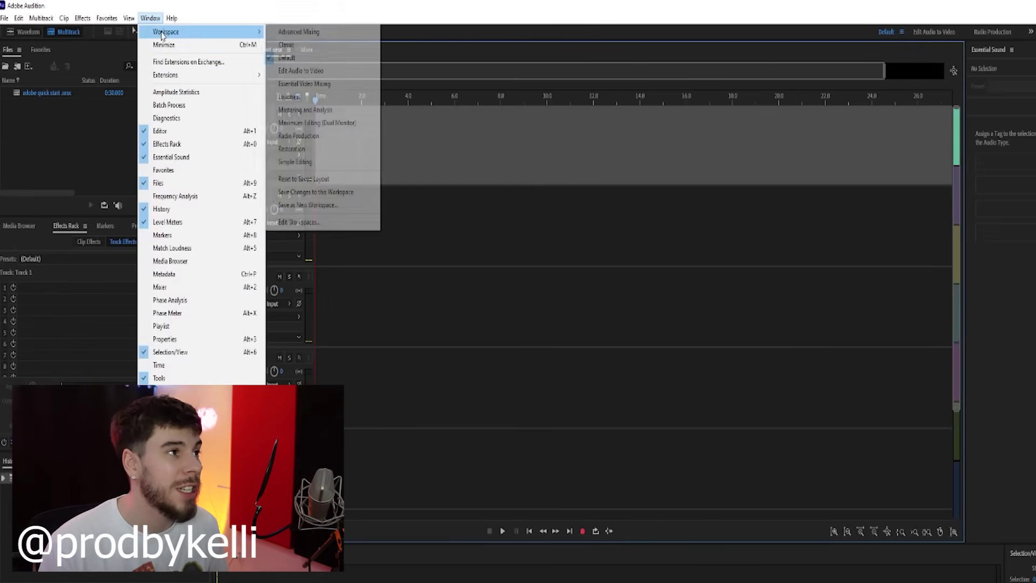
left_click(308, 45)
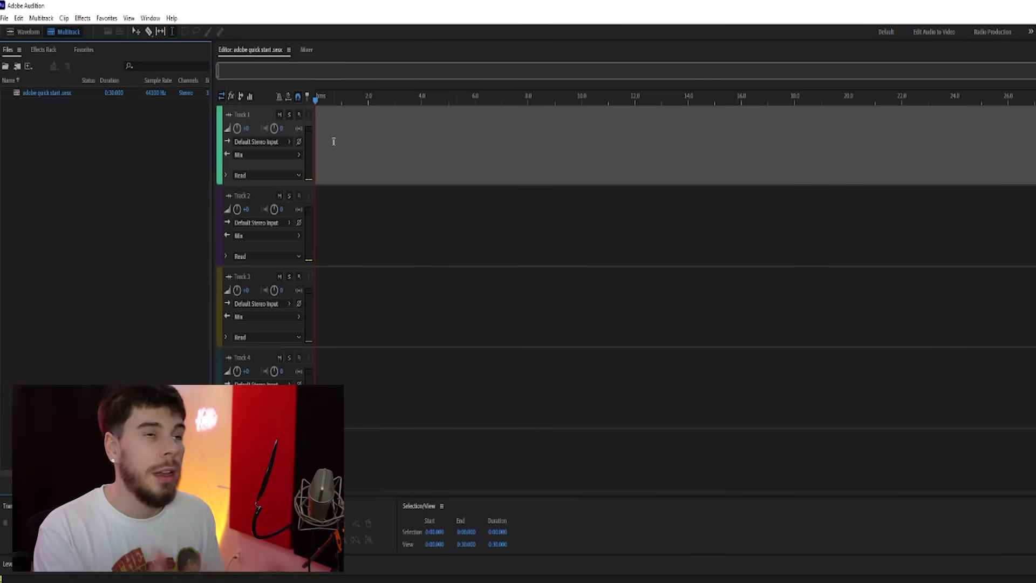
left_click(332, 142)
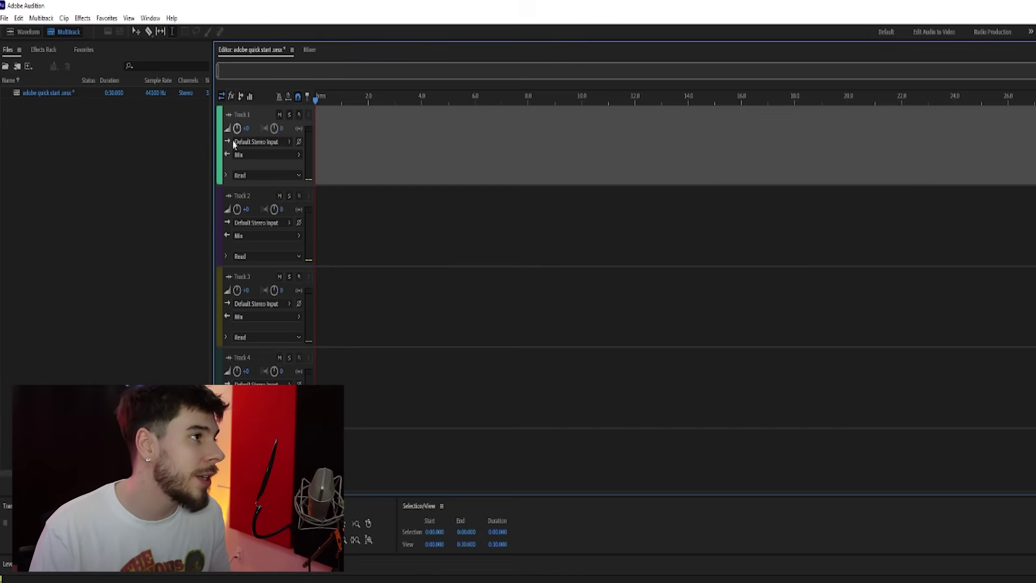
Open Audio Hardware preferences from Track 1's input menu
left_click(267, 142)
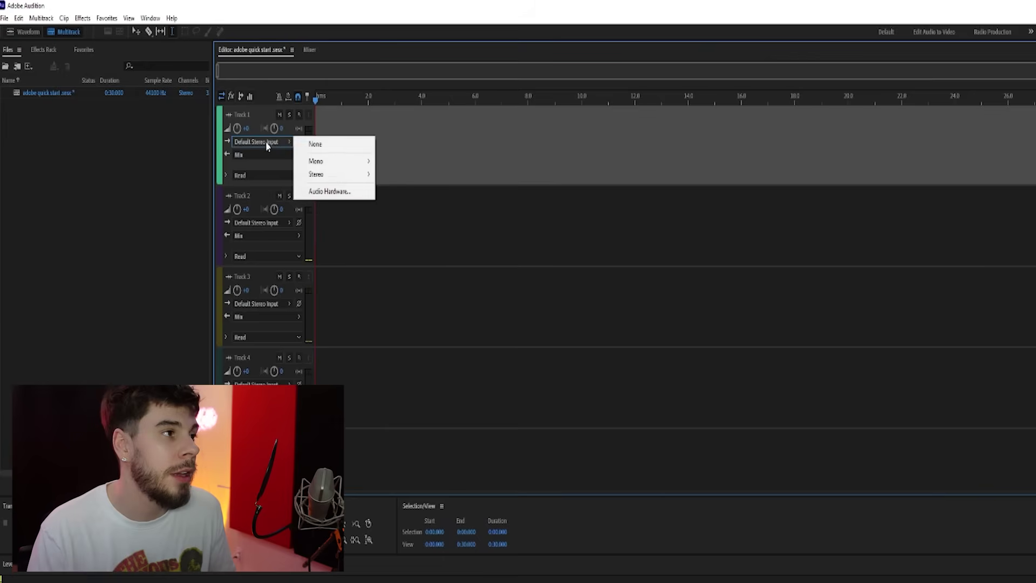
left_click(338, 193)
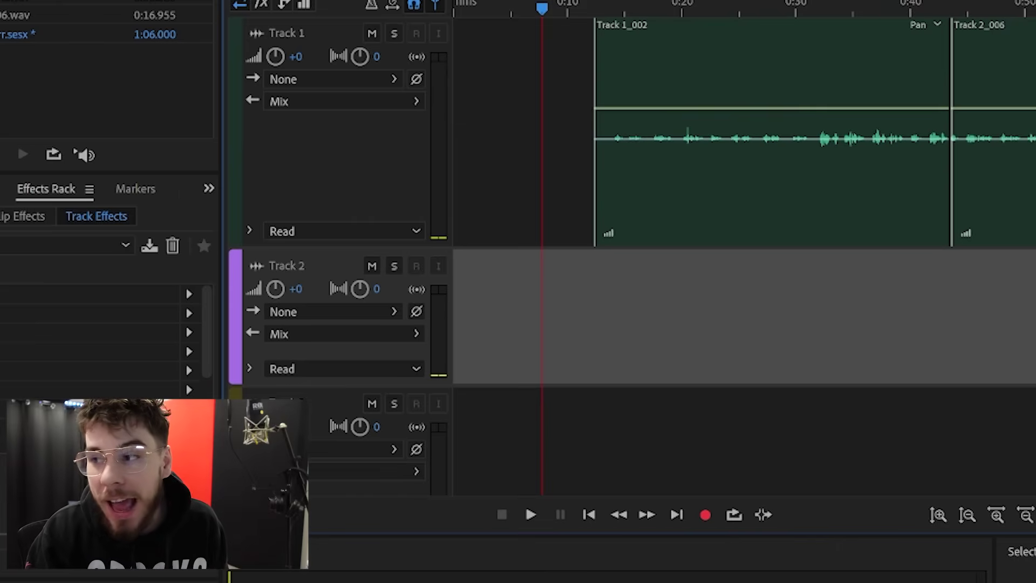
Route Track 2 to mono input [01M] System Default - Line 1 and arm it
left_click(357, 309)
mouse_move(454, 343)
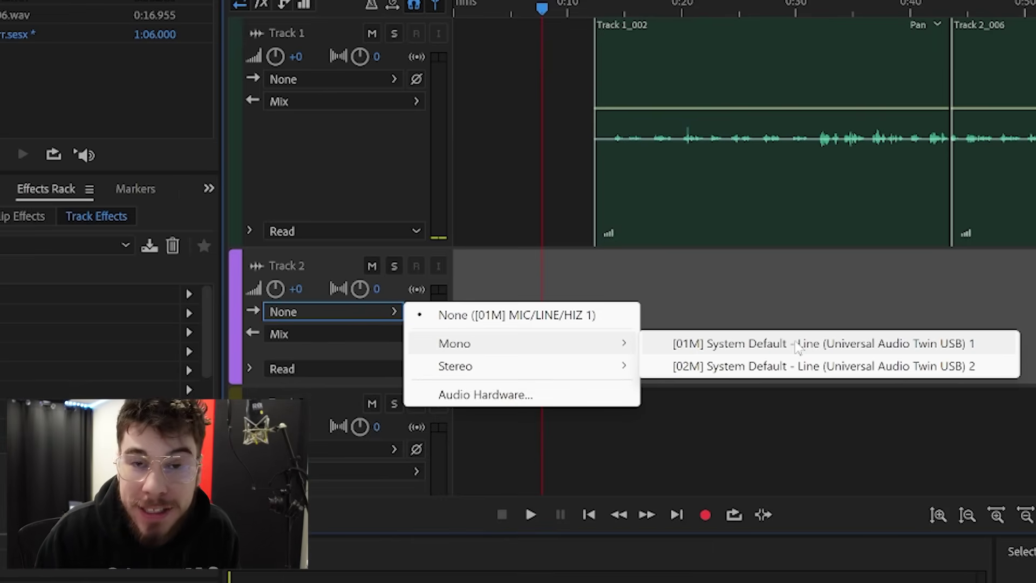
left_click(797, 345)
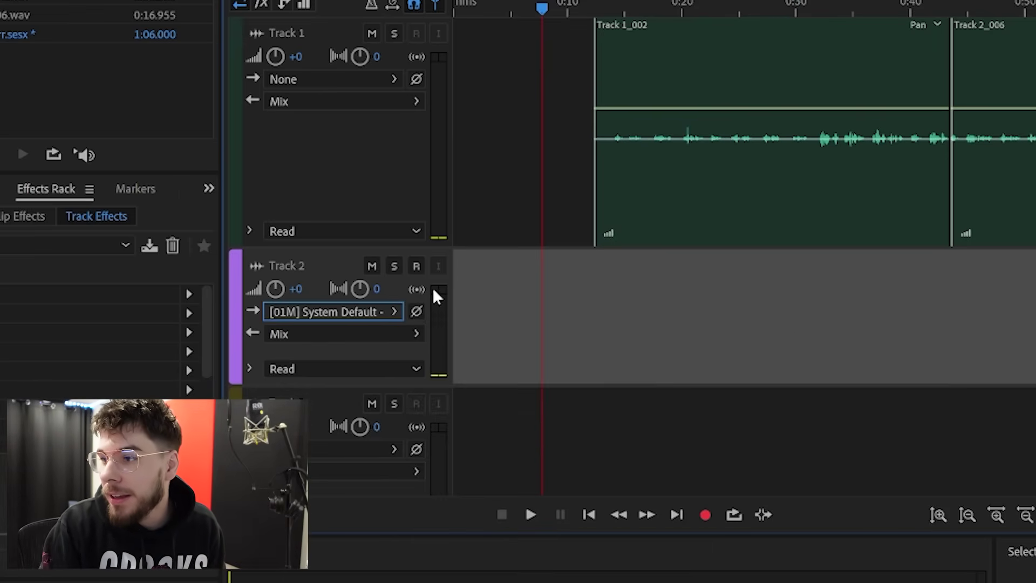
left_click(415, 266)
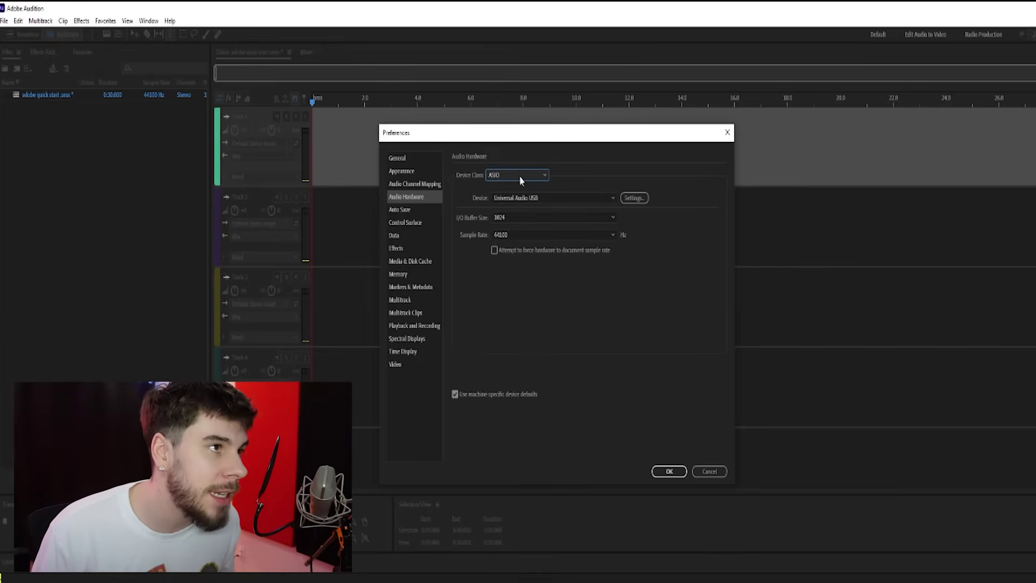
left_click(519, 176)
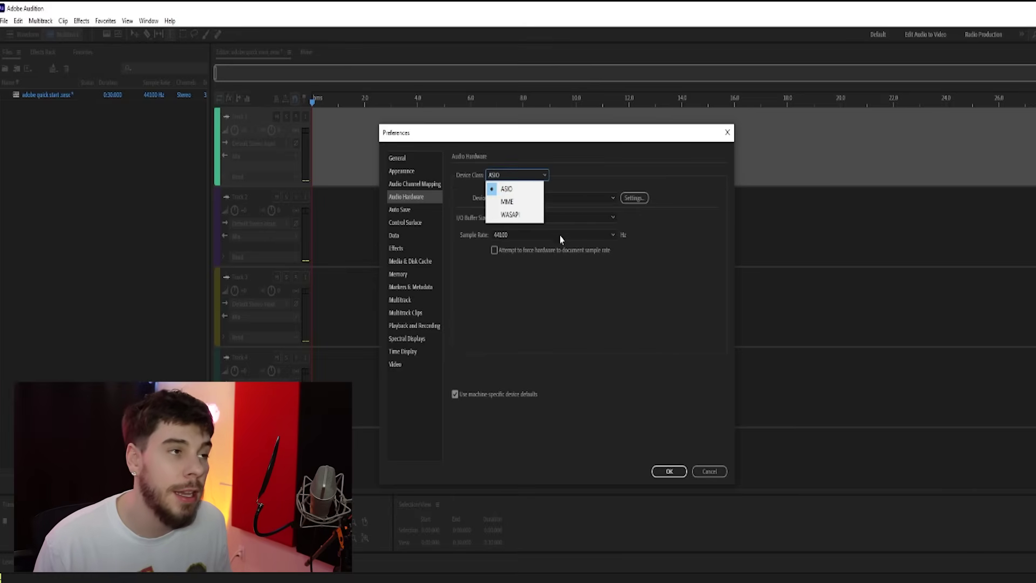
left_click(563, 175)
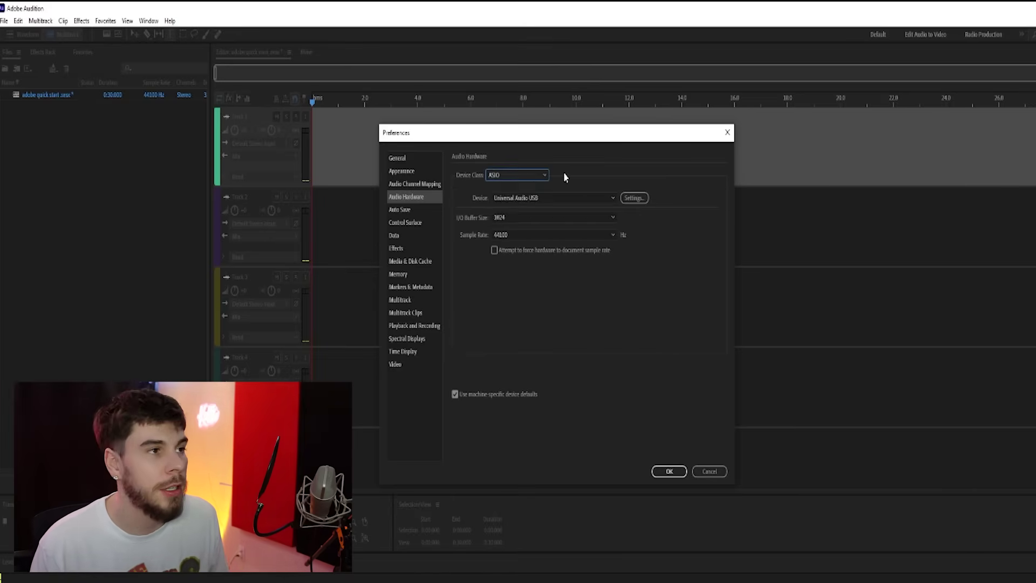
left_click(531, 204)
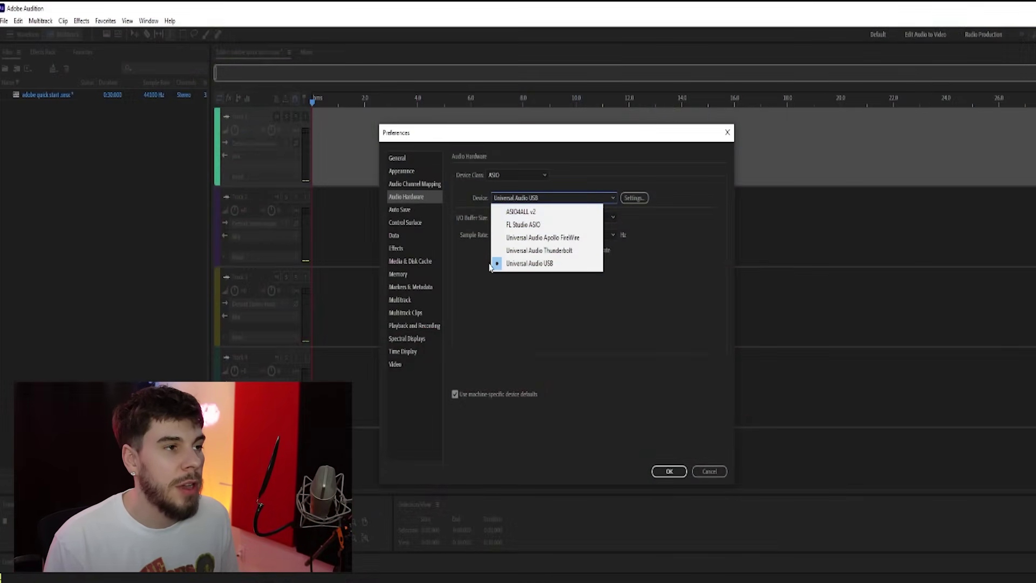
left_click(536, 264)
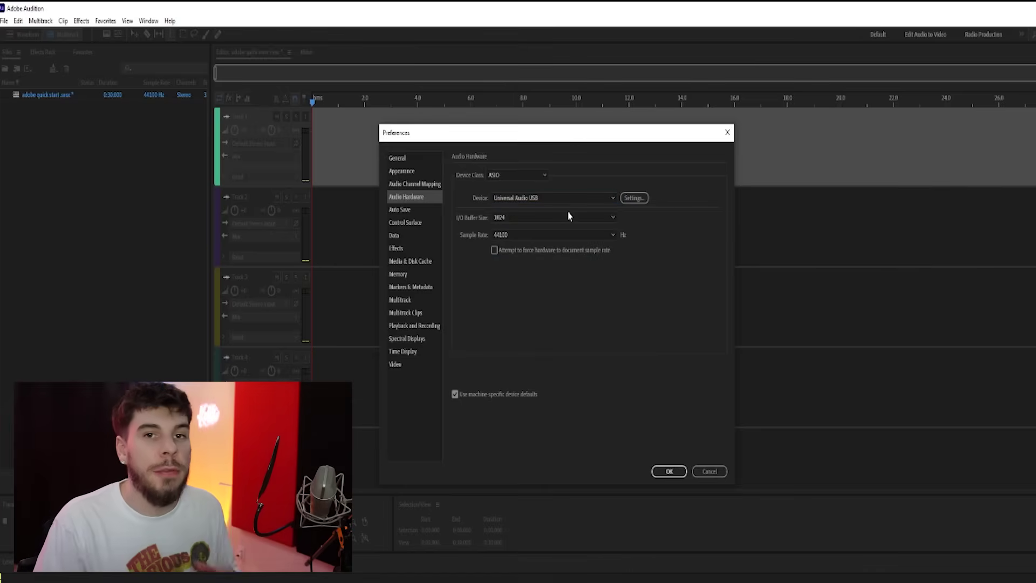
left_click(527, 217)
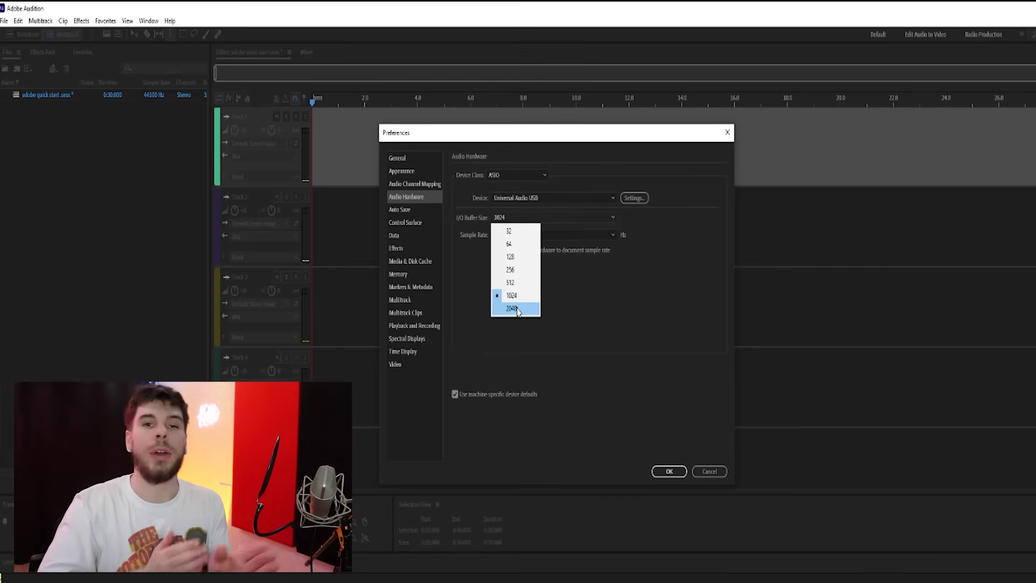
left_click(635, 284)
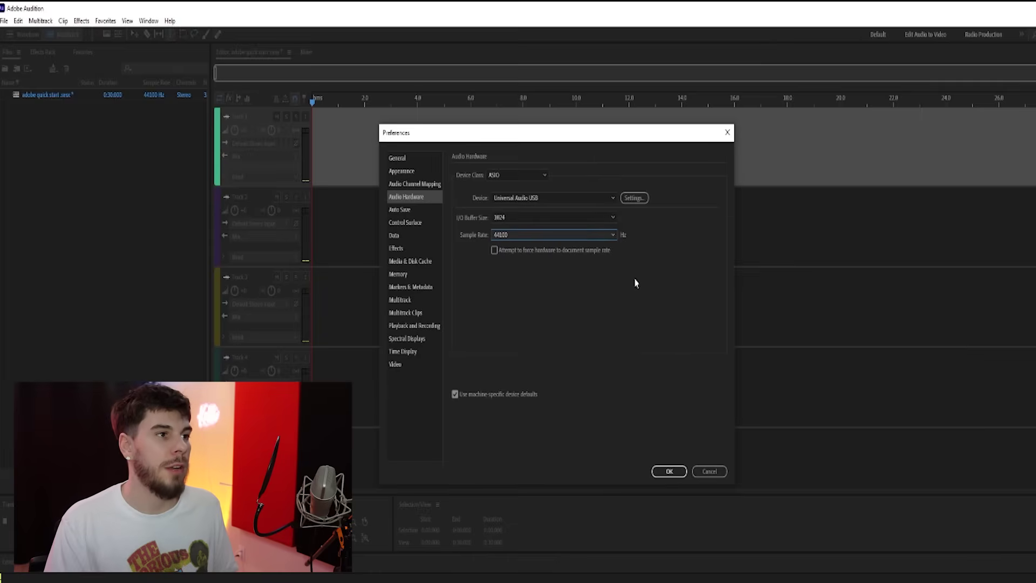
Set the audio hardware sample rate to 96000 Hz and close Preferences
left_click(566, 237)
left_click(589, 271)
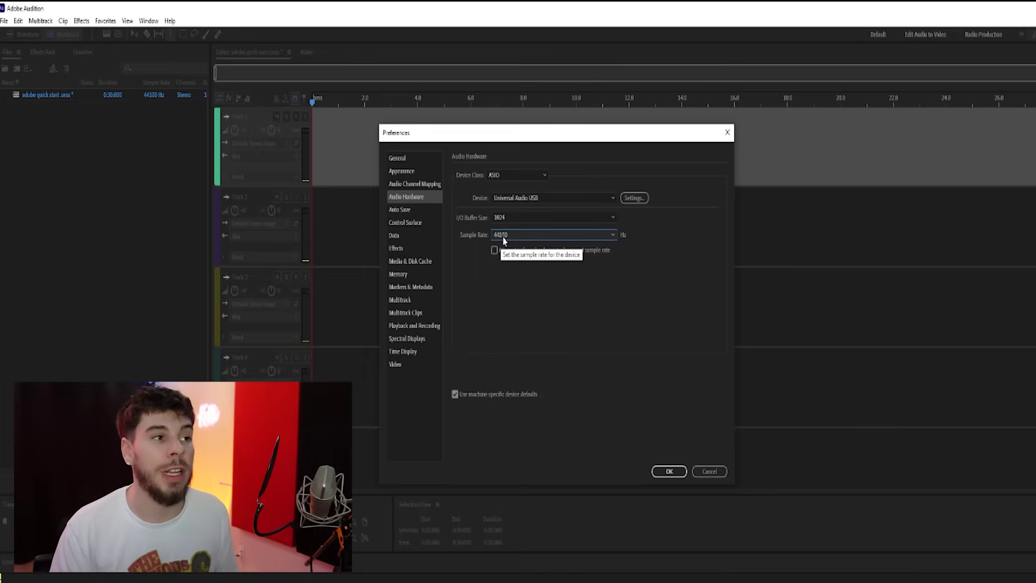
left_click(502, 237)
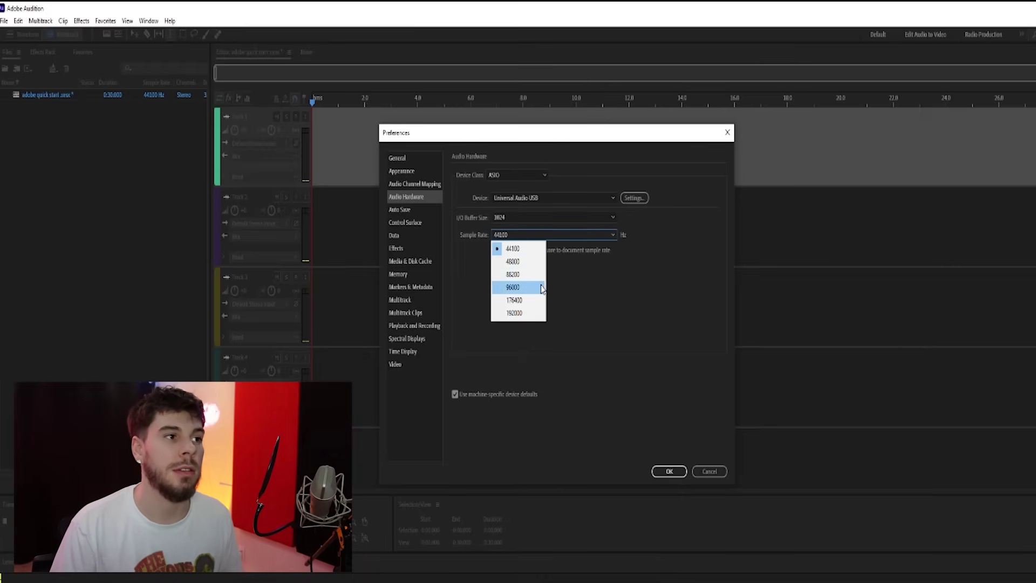
left_click(542, 289)
left_click(669, 471)
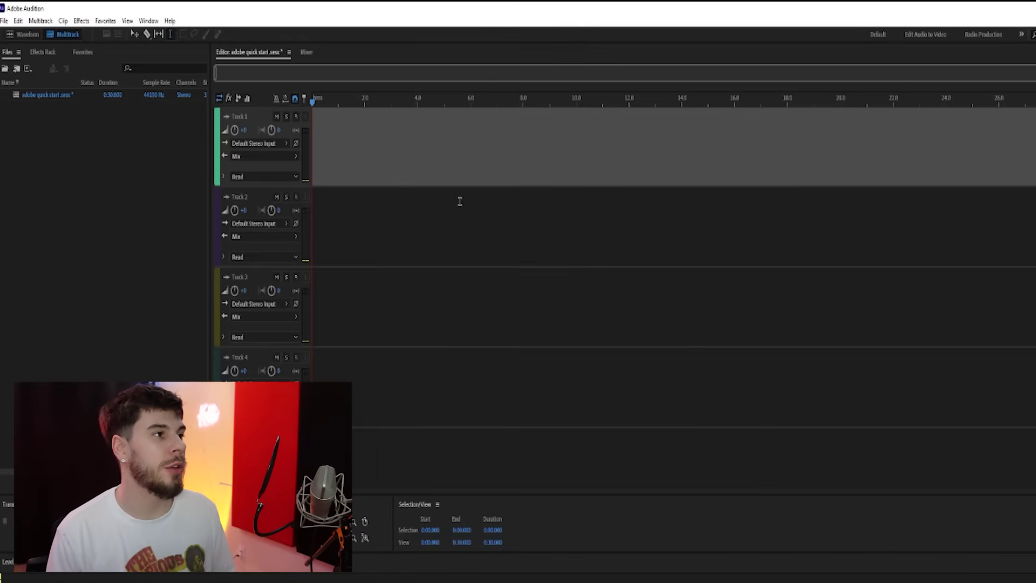
left_click(271, 145)
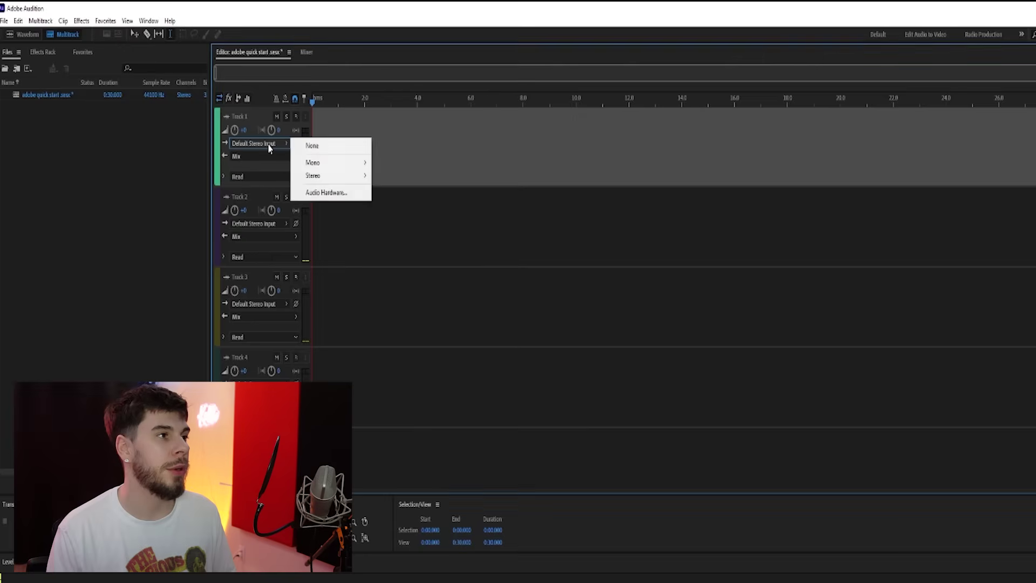
mouse_move(322, 163)
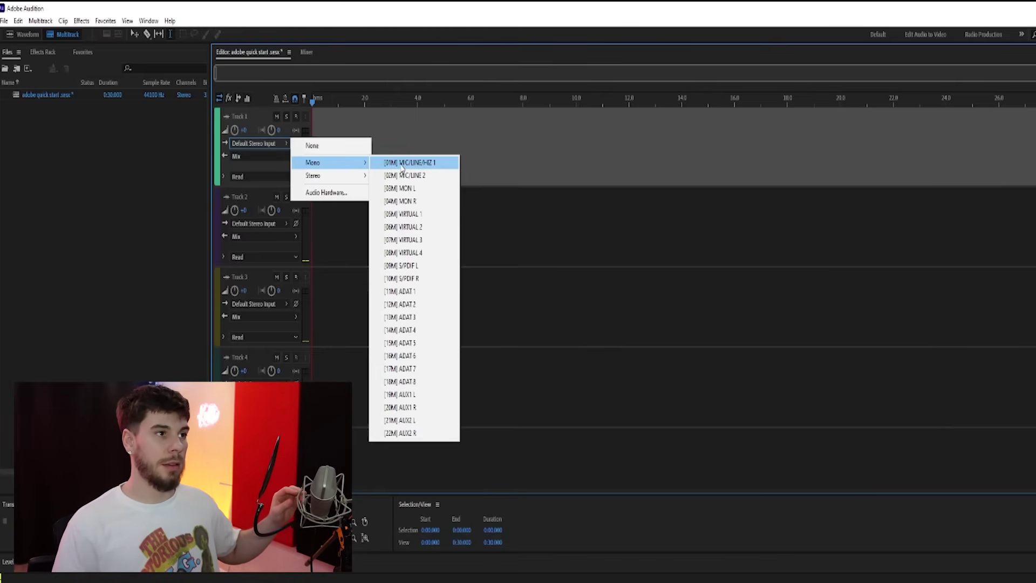
Route Track 1's input to mono [01M] MIC/LINE/HiZ 1
left_click(446, 163)
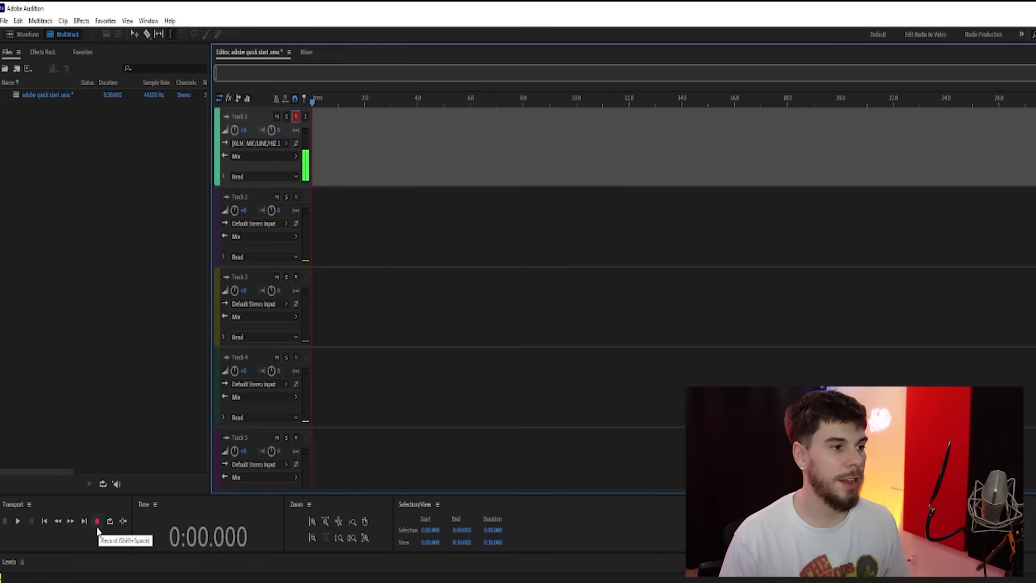
left_click(98, 522)
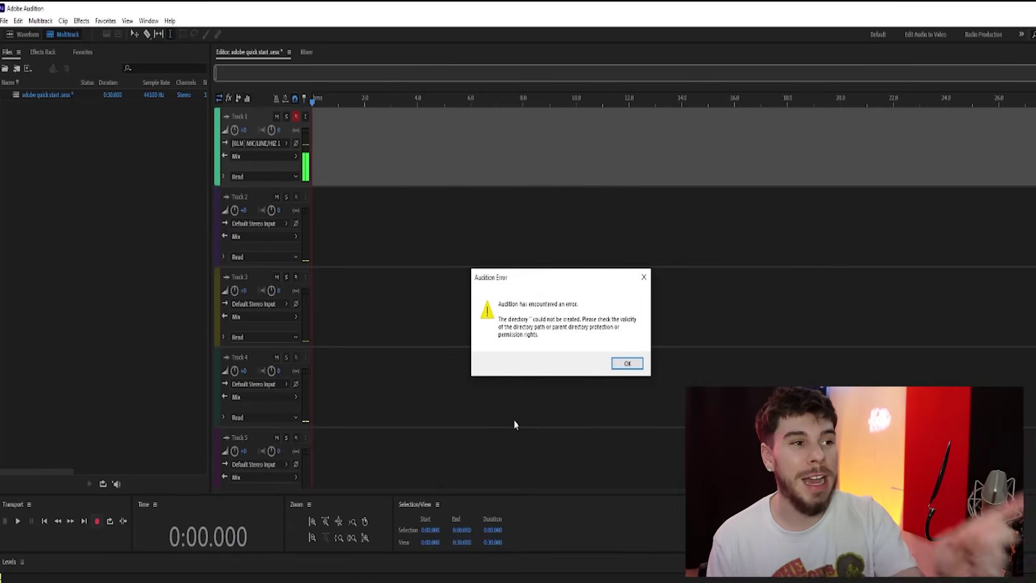
left_click(626, 366)
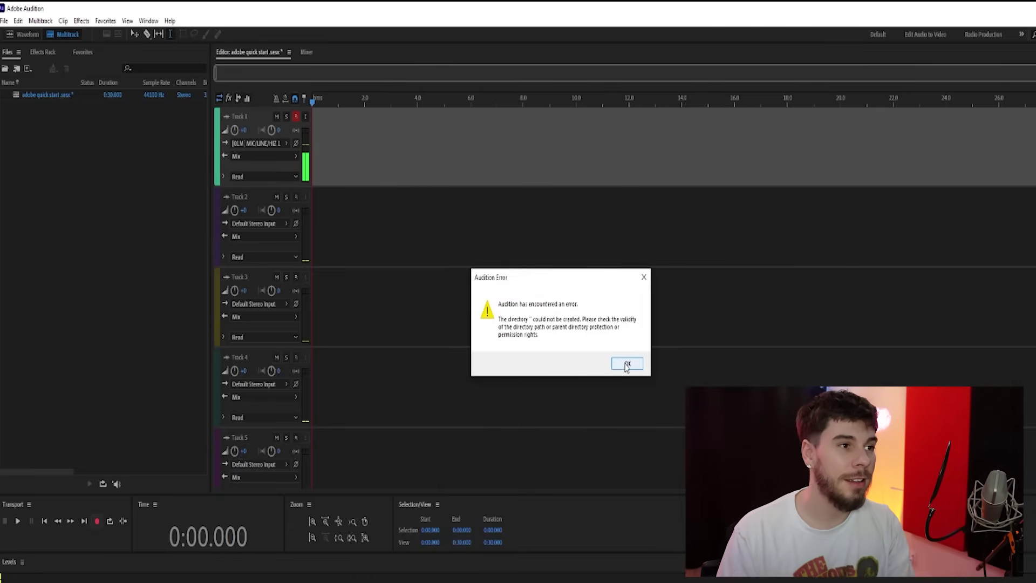
left_click(627, 366)
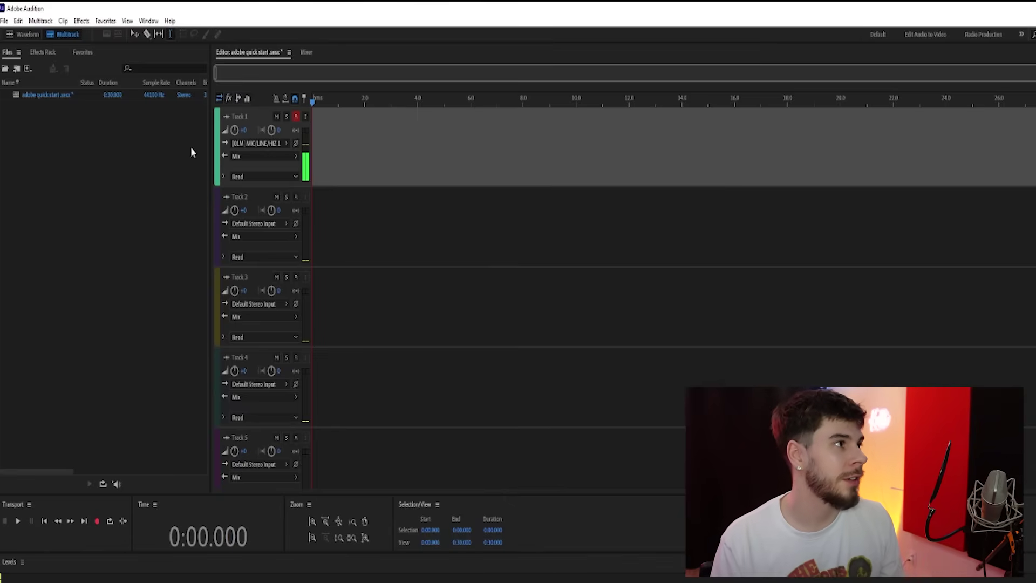
Save the session as 'adobe quick start', allowing Audition to create its new folder
left_click(5, 20)
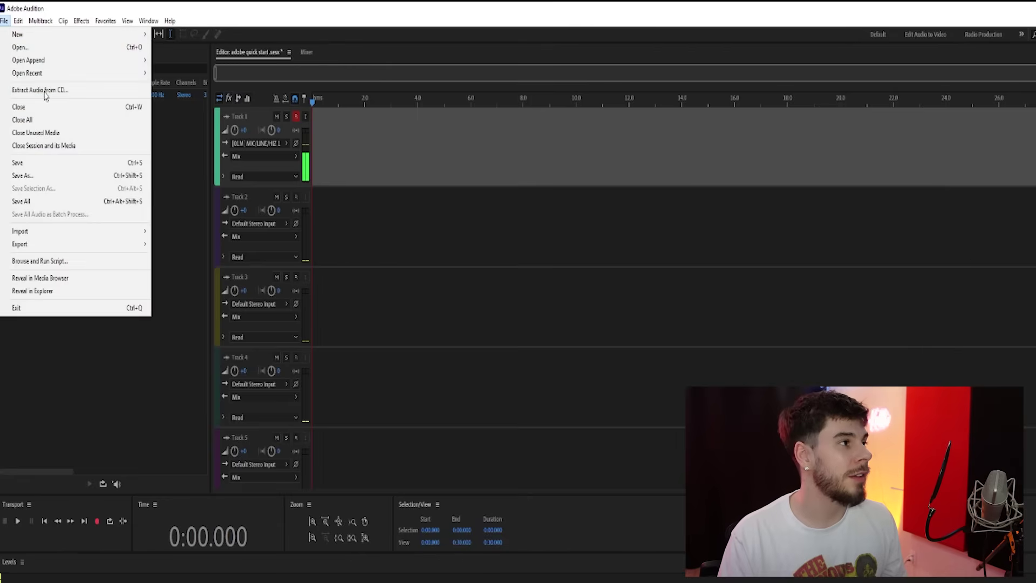
left_click(49, 175)
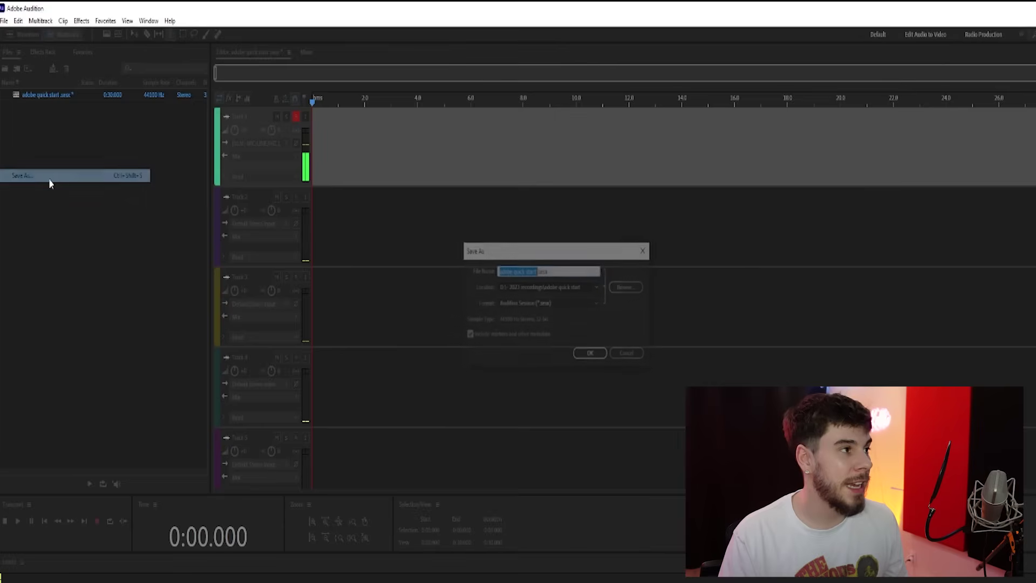
left_click(599, 356)
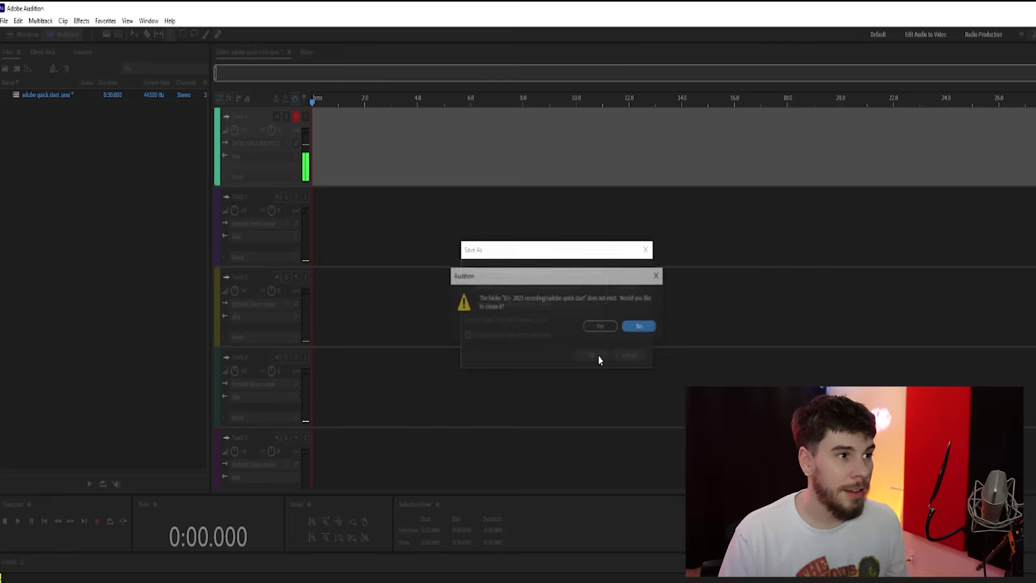
left_click(603, 328)
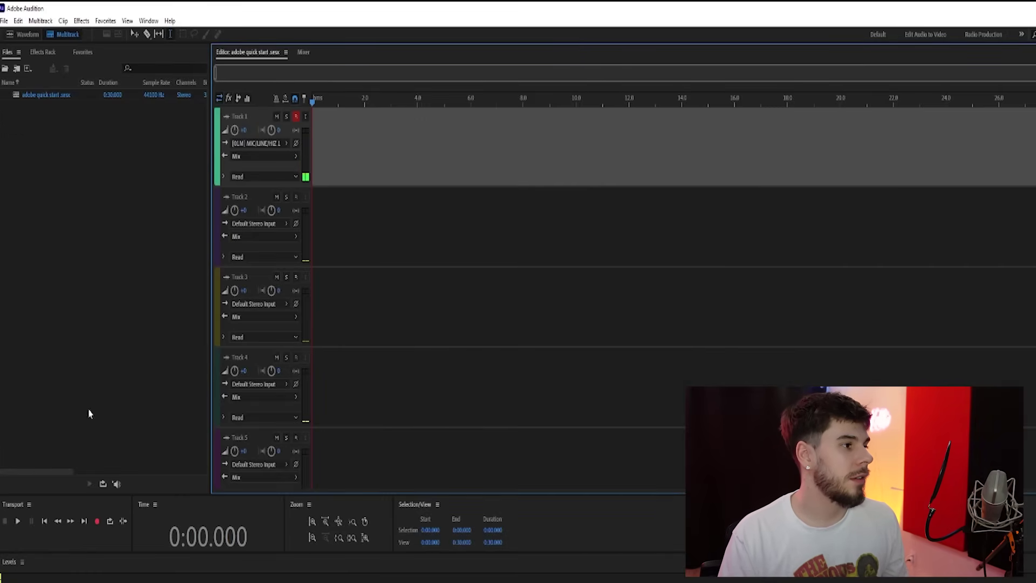
Record a short vocal take on Track 1 and drag the clip later along the timeline
left_click(97, 523)
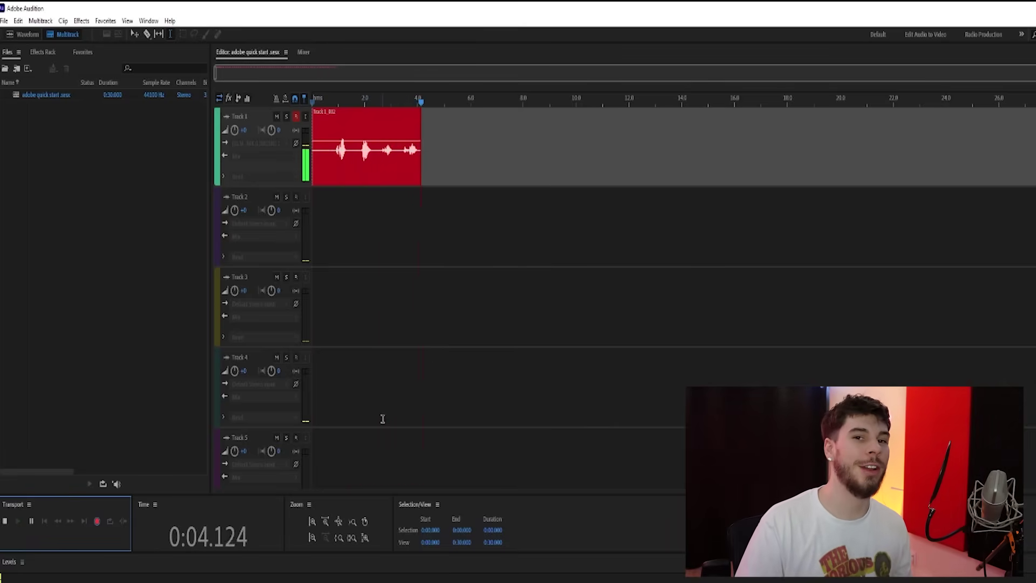
key("space")
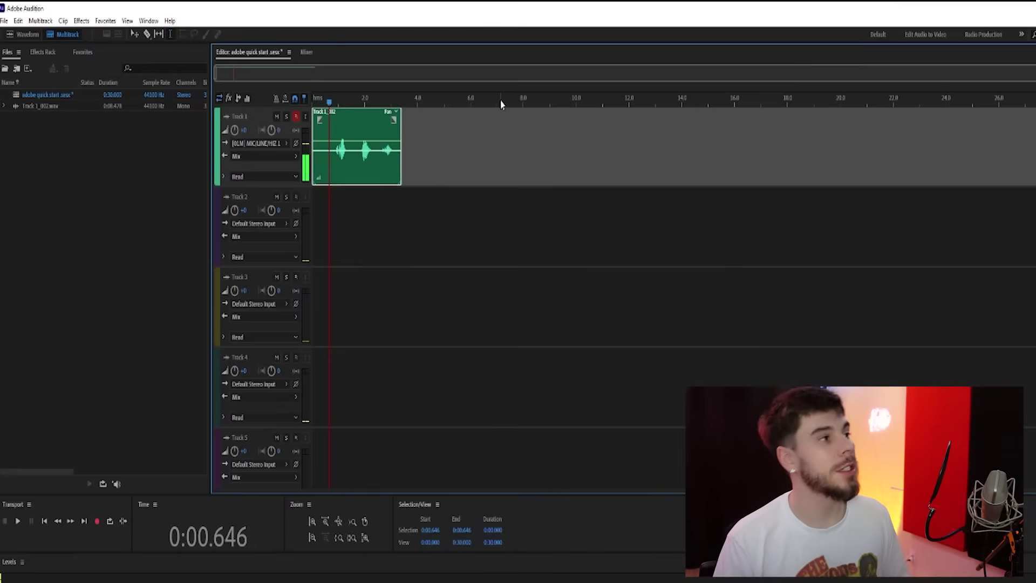
left_click(343, 103)
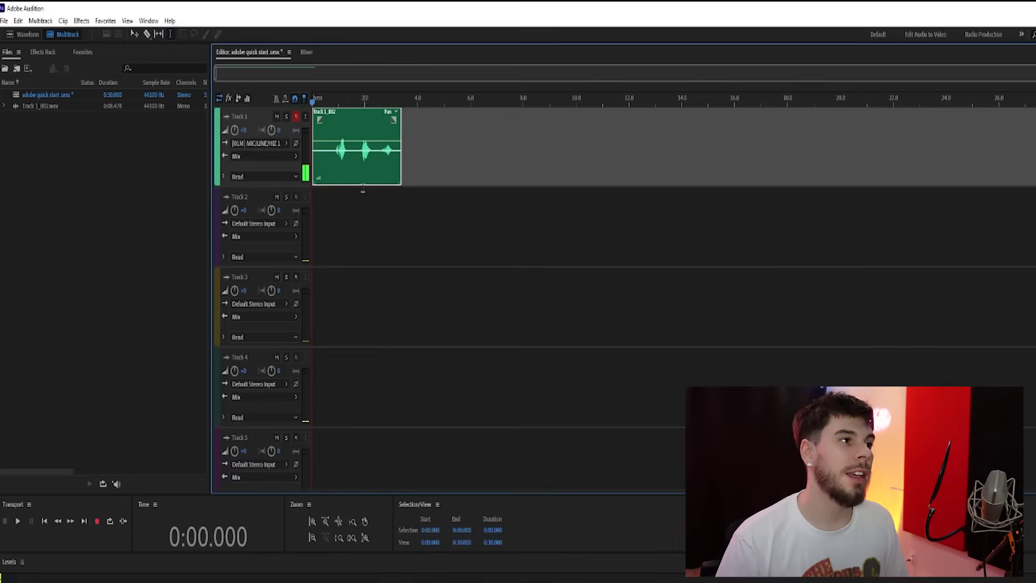
mouse_move(388, 187)
left_mouse_down()
mouse_move(352, 351)
mouse_move(486, 350)
mouse_move(611, 229)
mouse_move(366, 194)
left_mouse_up()
Arm Track 2 on mono MIC/LINE/HiZ 1, disarm Track 1, and start recording
left_click(256, 172)
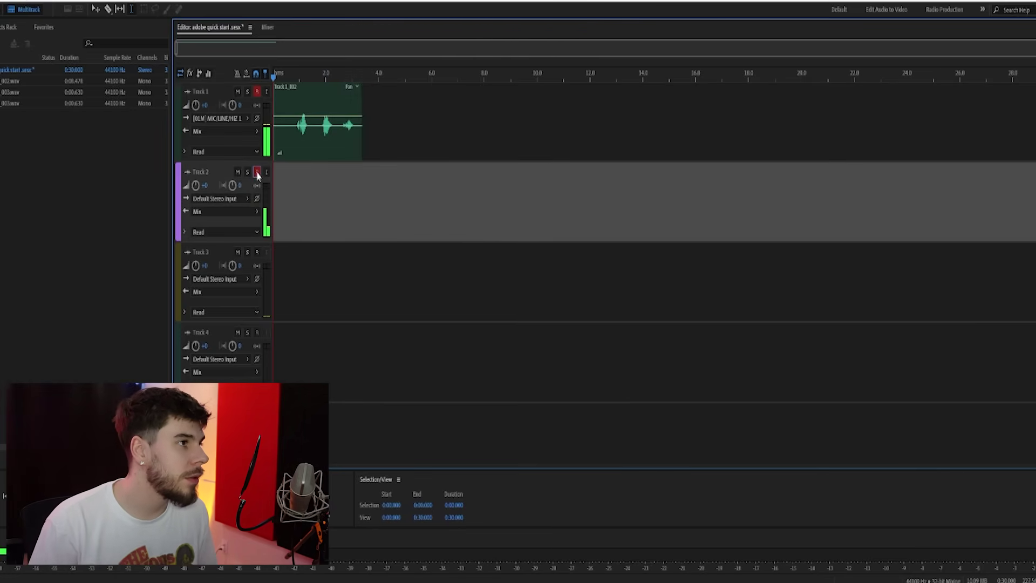
left_click(241, 202)
mouse_move(285, 218)
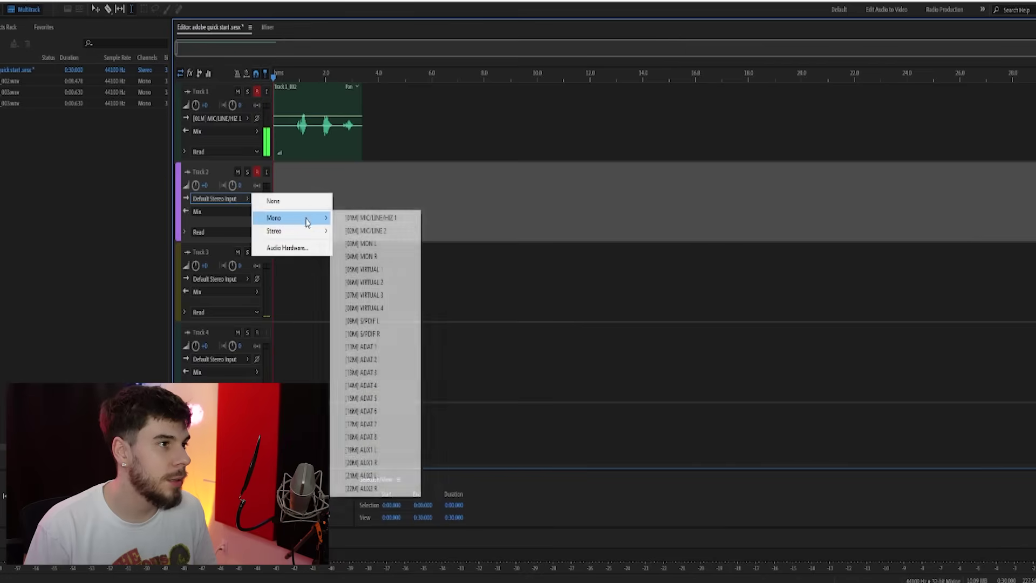
left_click(360, 219)
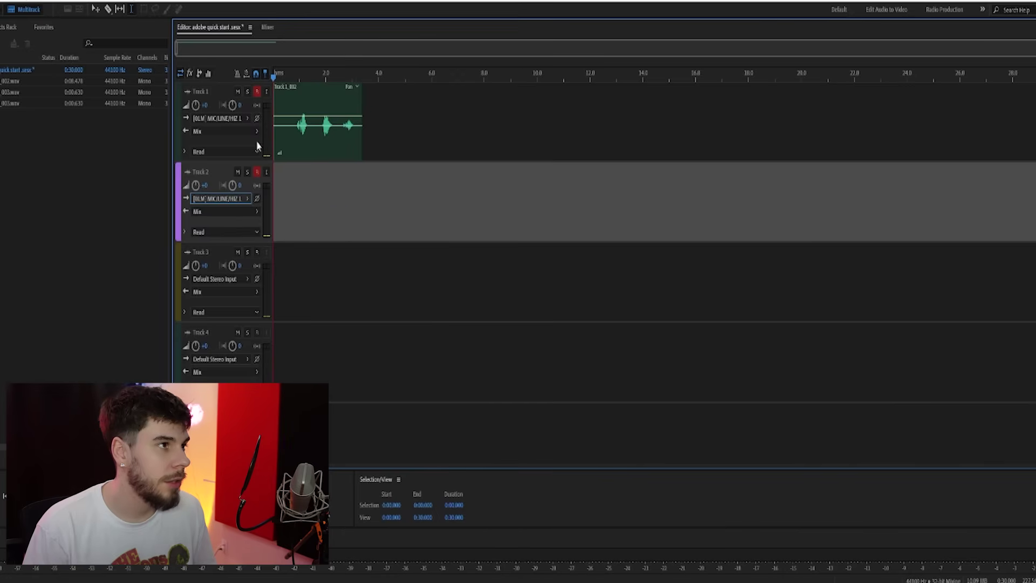
left_click(257, 93)
left_click(308, 186)
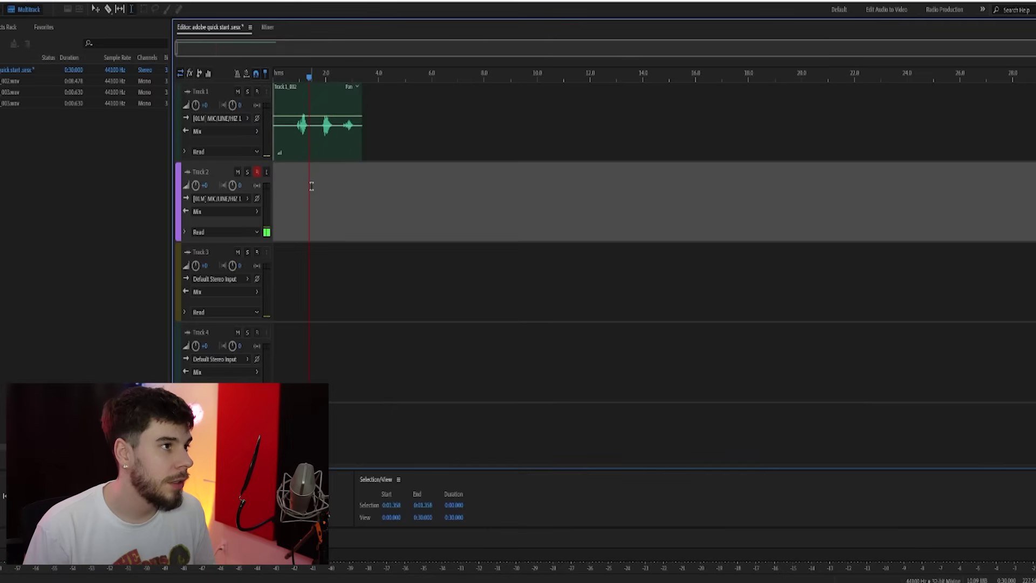
key("shift+space")
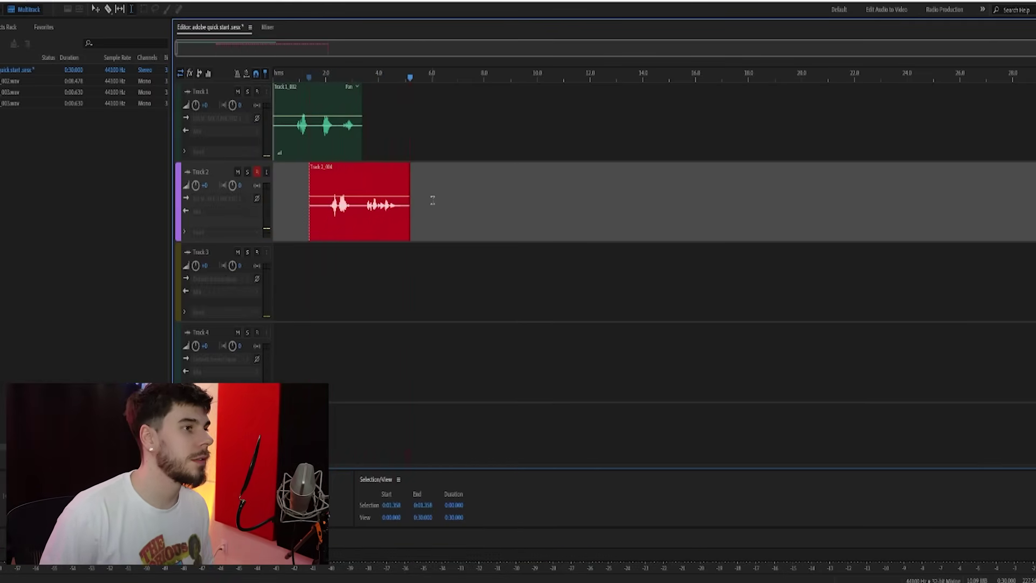
Stop the Track 2 take, then record a second take on Track 1 from MIC/LINE/HiZ 1
key("space")
left_click(217, 118)
mouse_move(348, 138)
left_click(386, 138)
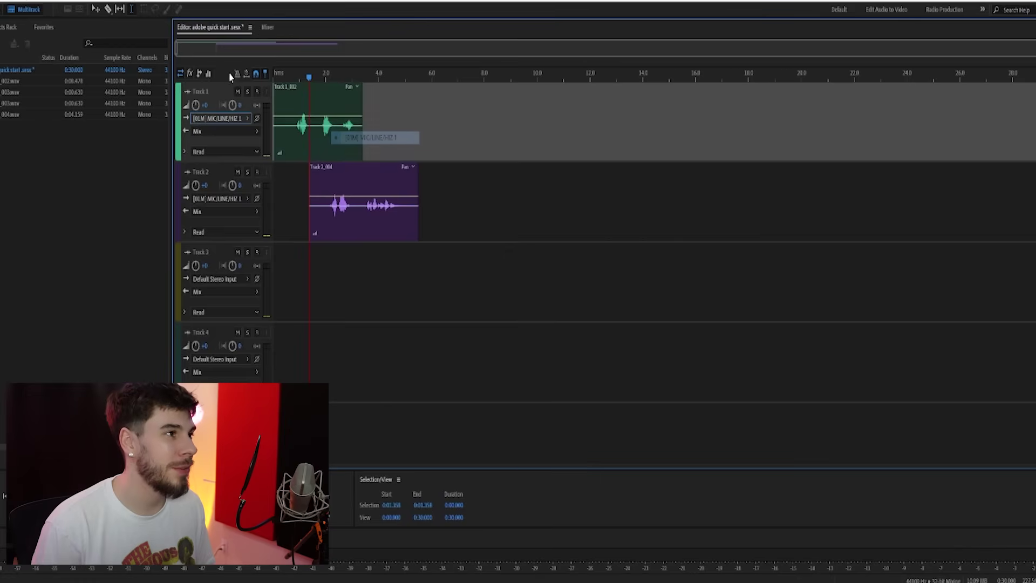
key("shift+space")
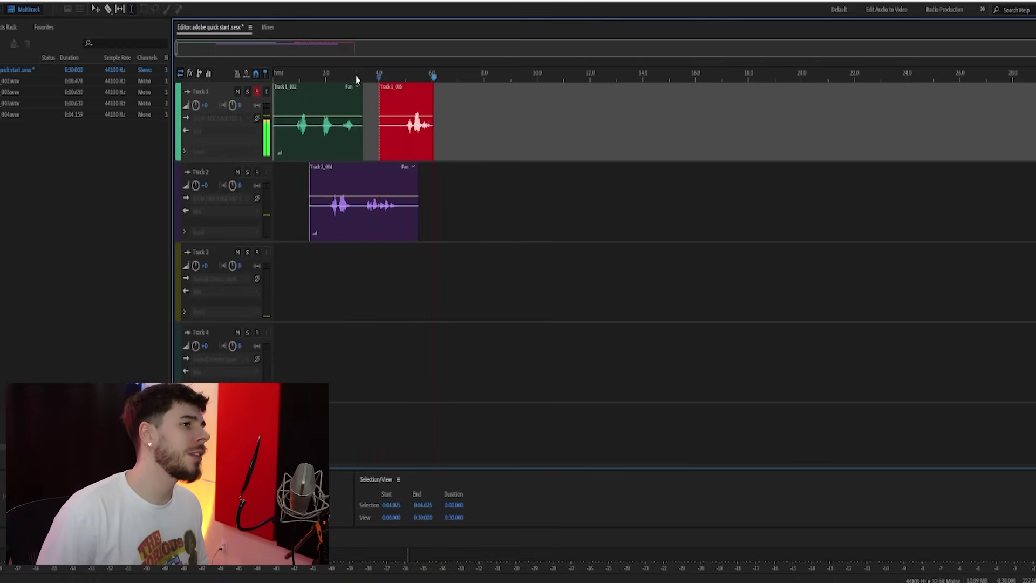
key("space")
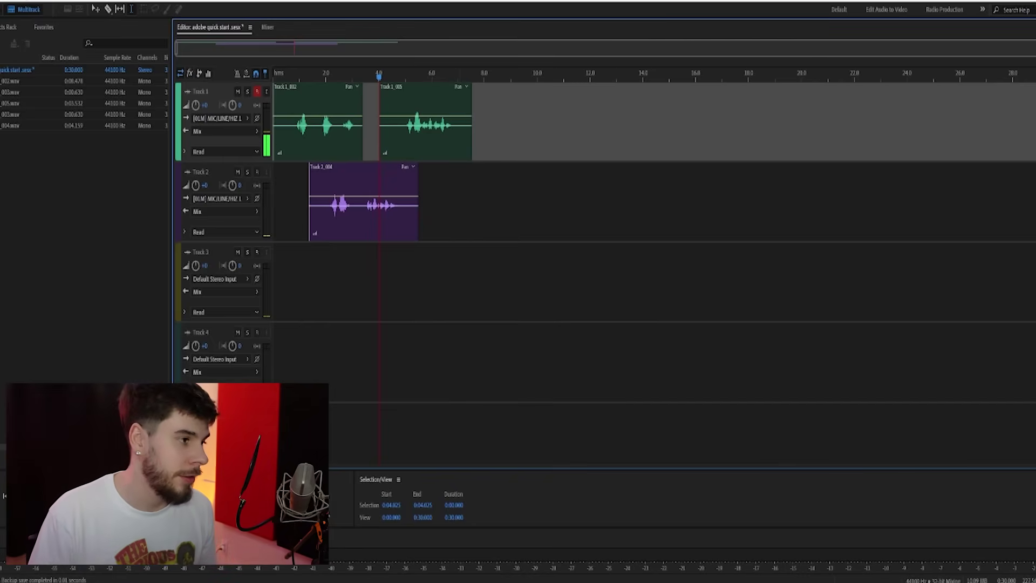
Drag the instrumental MP3 from Downloads onto Track 3 of the session
key("super+e")
left_click_drag(69, 361, 253, 290)
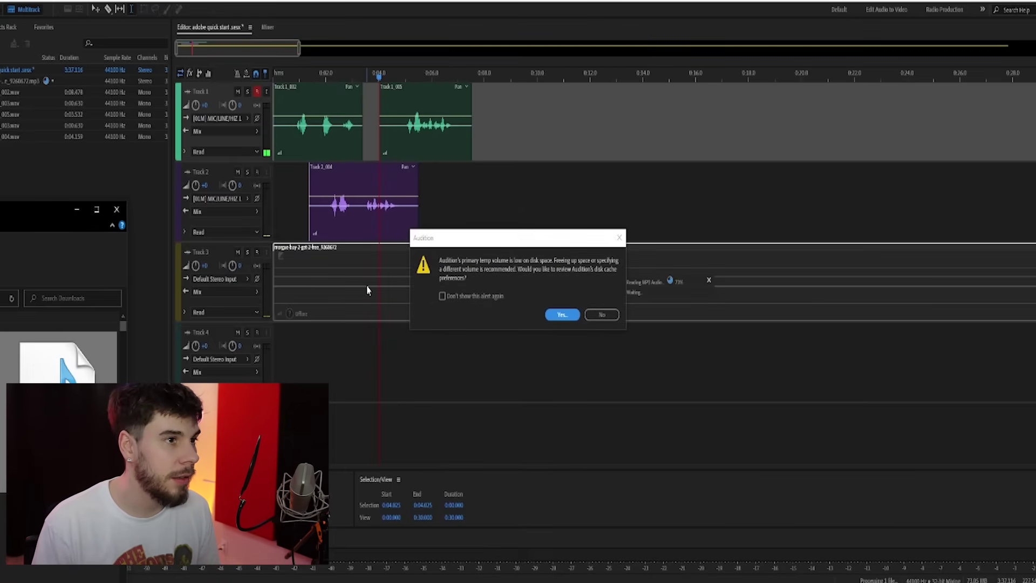
Decline the low disk space alert and move the instrumental Track 3 above Track 1
left_click(598, 316)
left_click(360, 124)
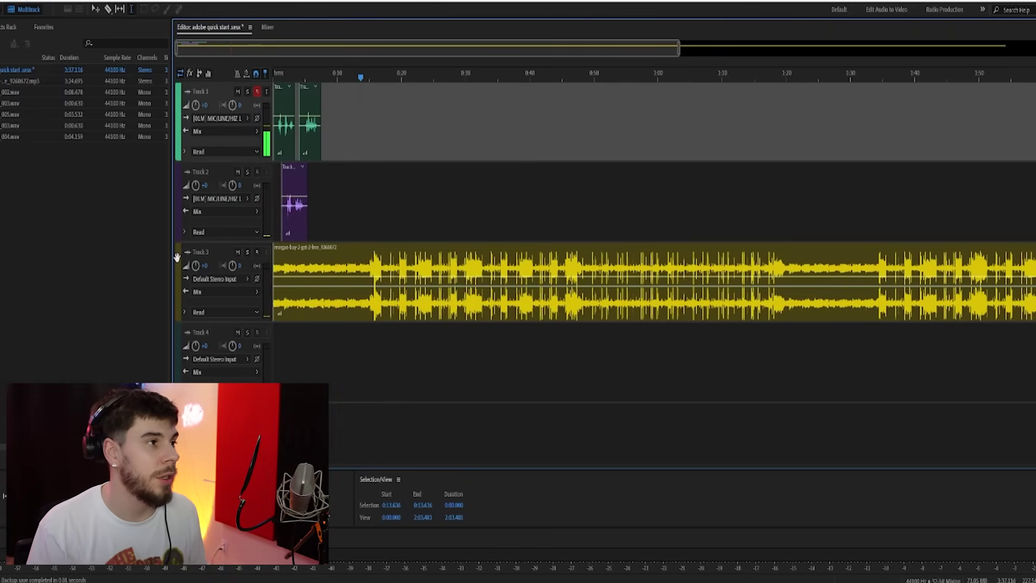
left_click(183, 253)
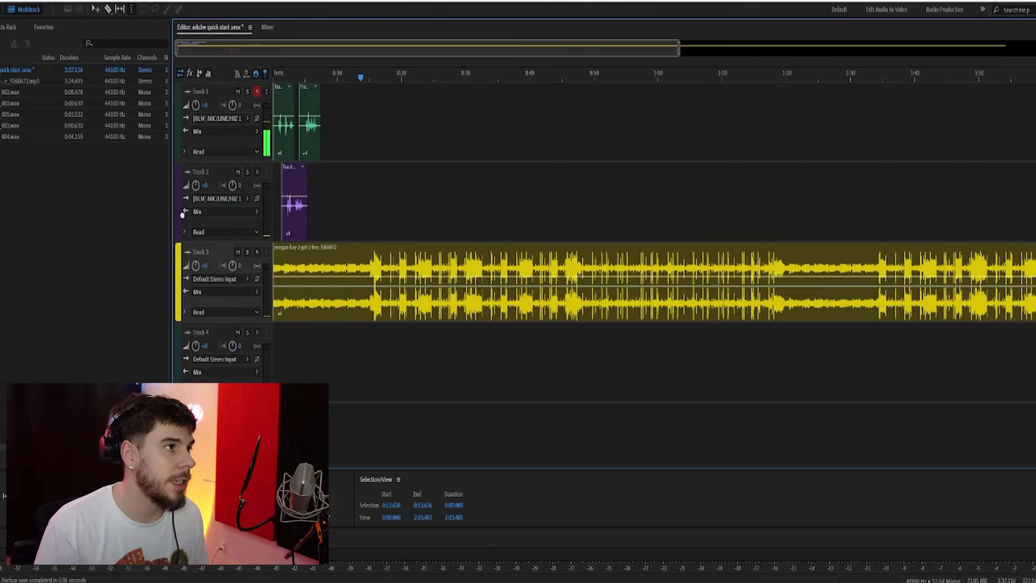
left_click_drag(183, 212, 193, 79)
scroll(320, 76, "down", 2)
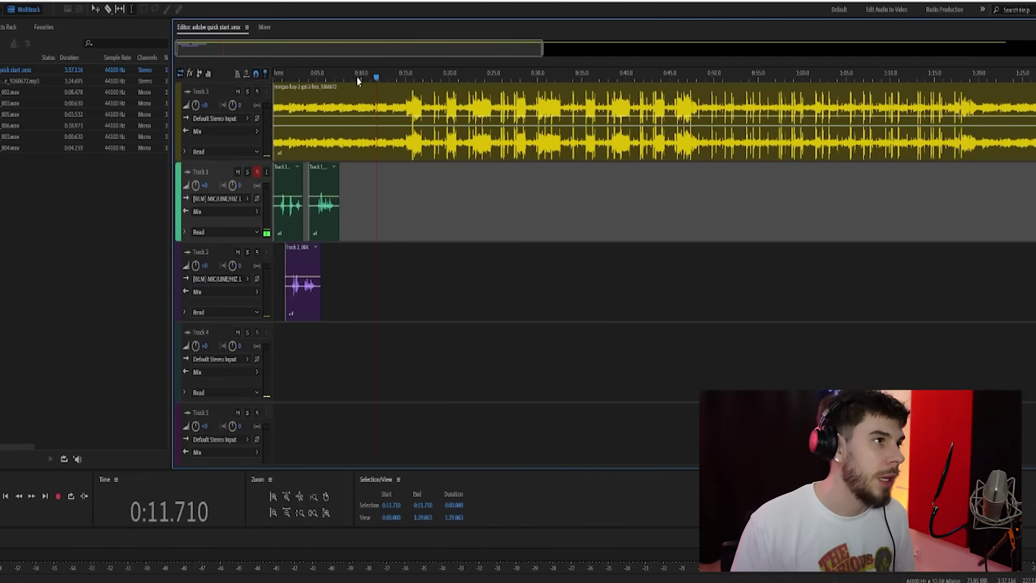
Place the playhead at about 0:11.5 and start recording a vocal take
left_click(374, 88)
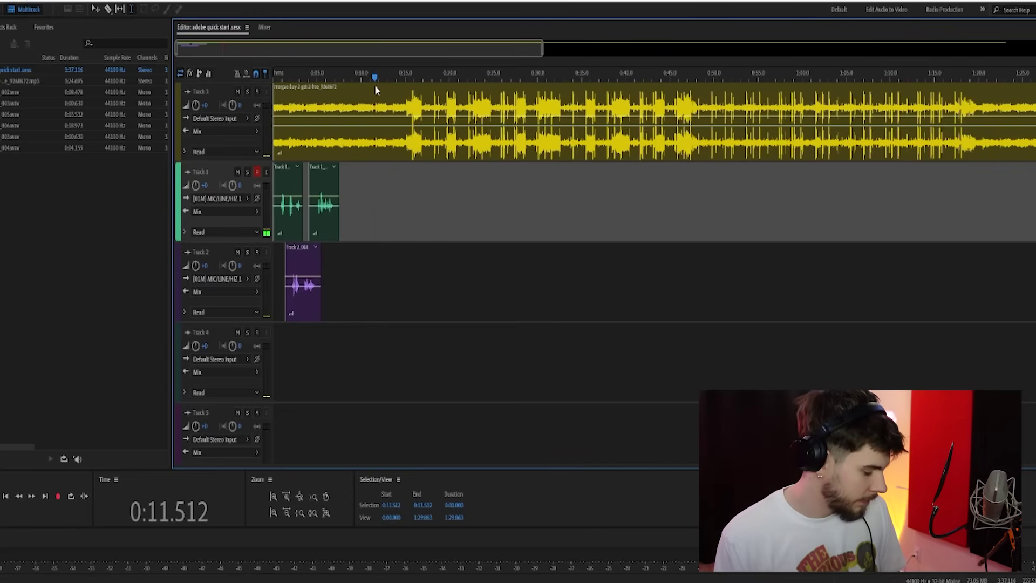
key("shift+space")
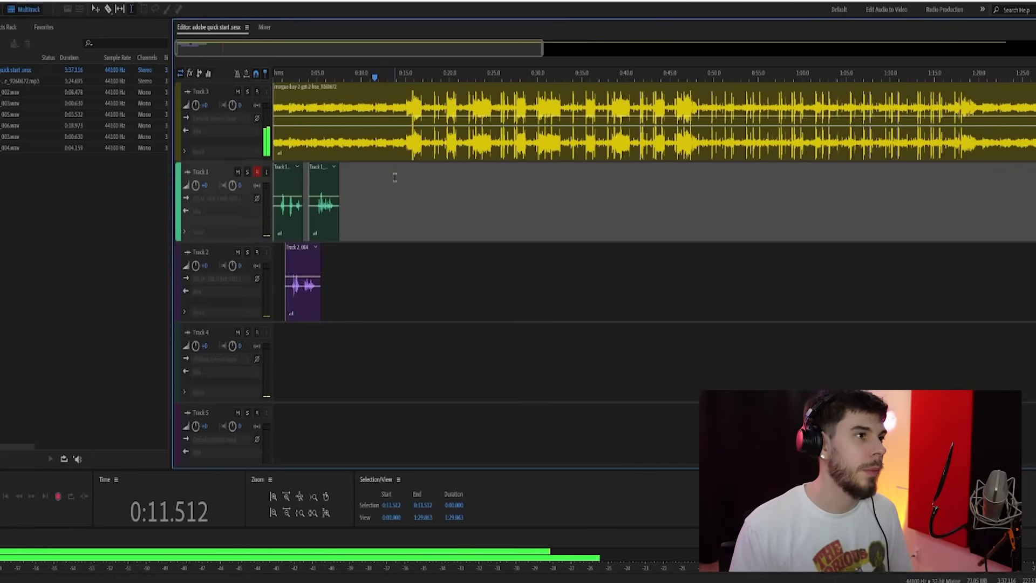